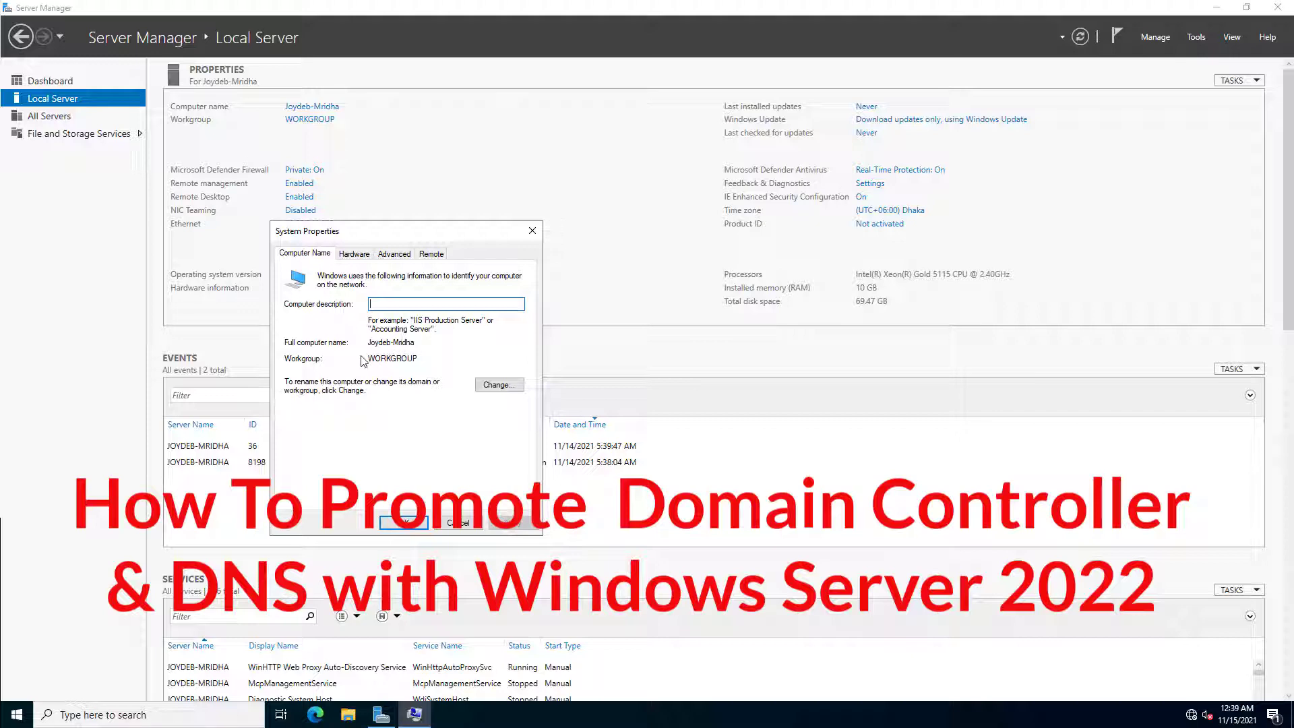
- Bring Server Manager in front of System Properties and open its Manage menu
{"action": "left_click", "coordinate": [1162, 38]}
{"action": "left_click", "coordinate": [1163, 38]}
- Start Add Roles and Features as a role-based installation targeting this server
{"action": "left_click", "coordinate": [1168, 56]}
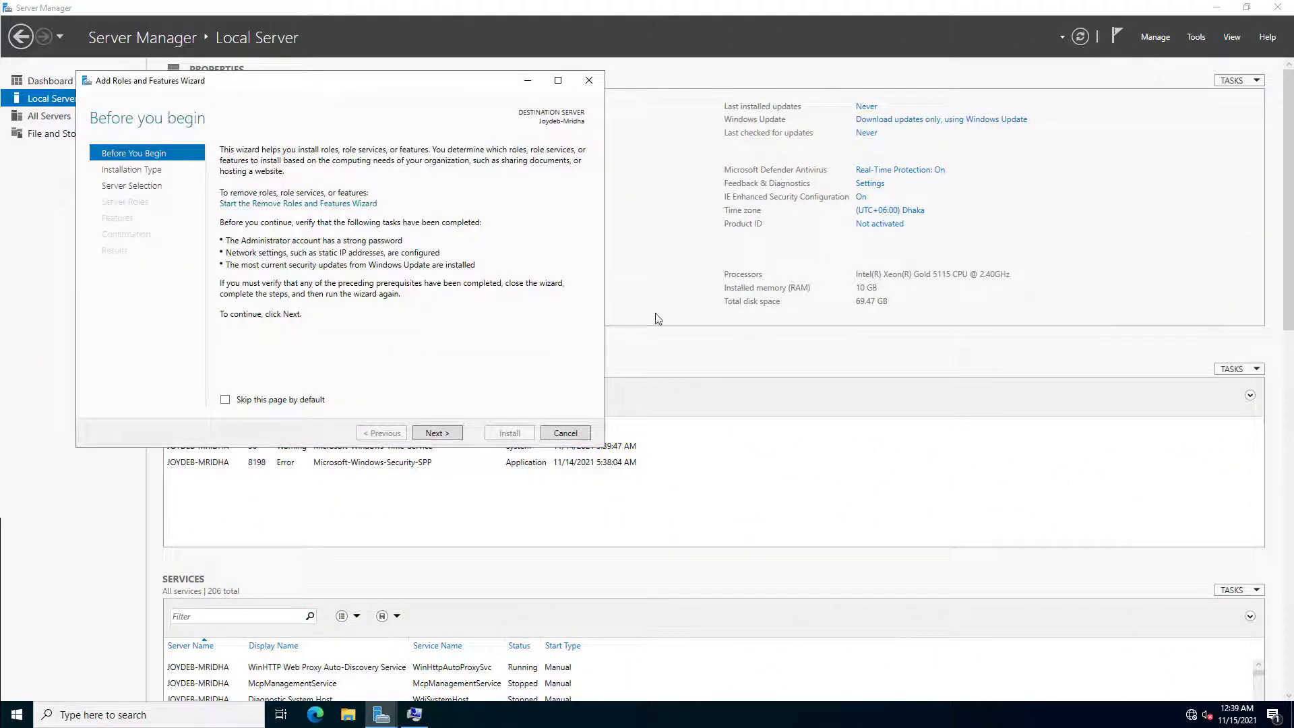
{"action": "left_click", "coordinate": [438, 434]}
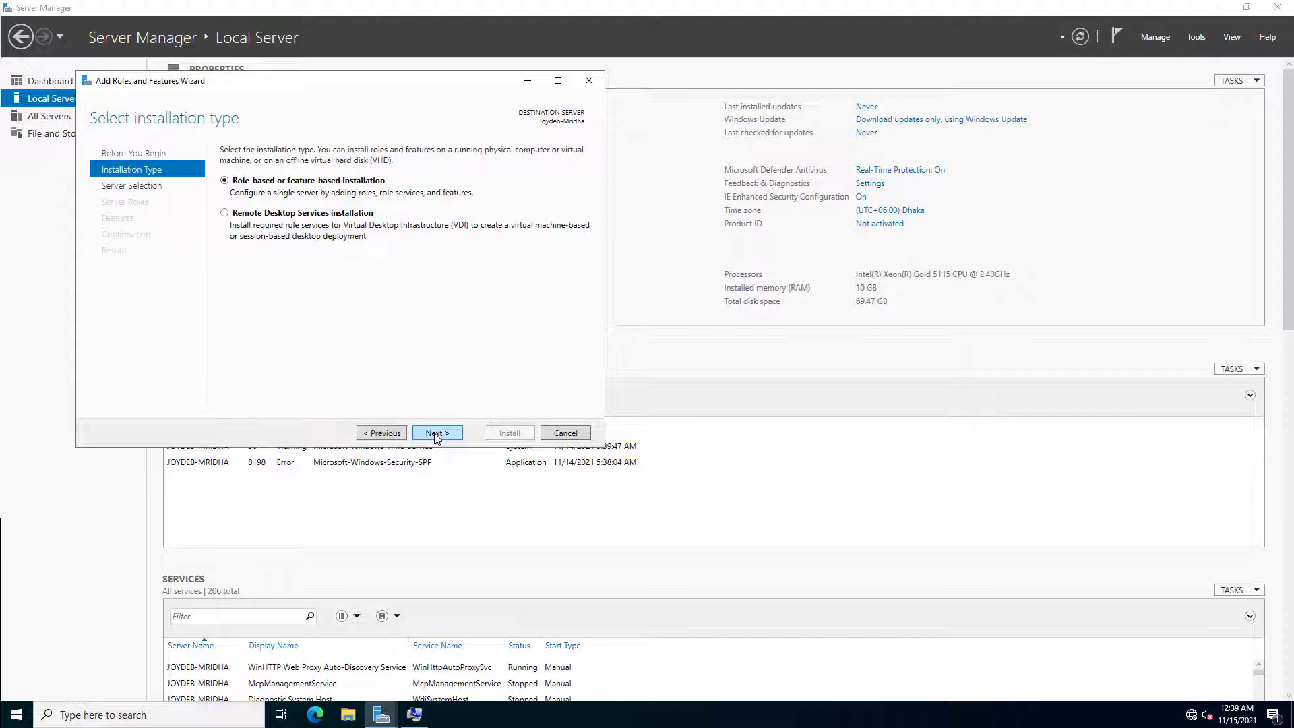
{"action": "left_click", "coordinate": [437, 435]}
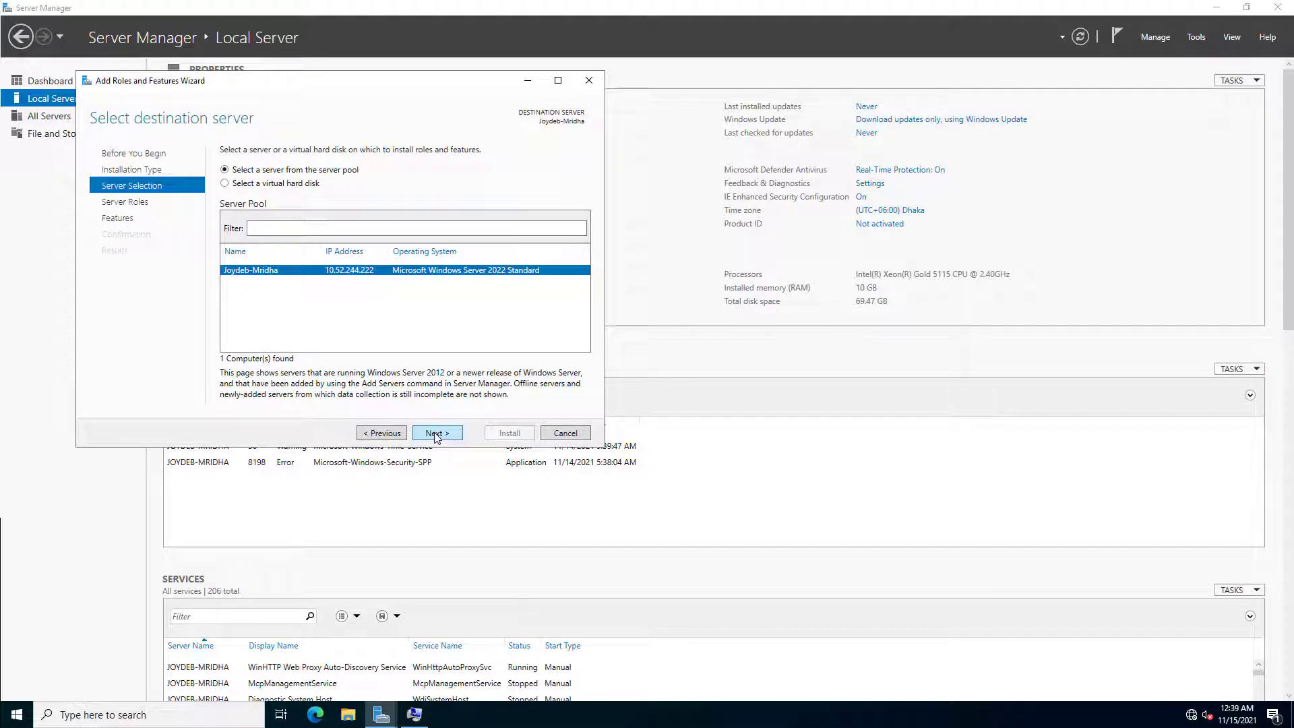
{"action": "left_click", "coordinate": [437, 435]}
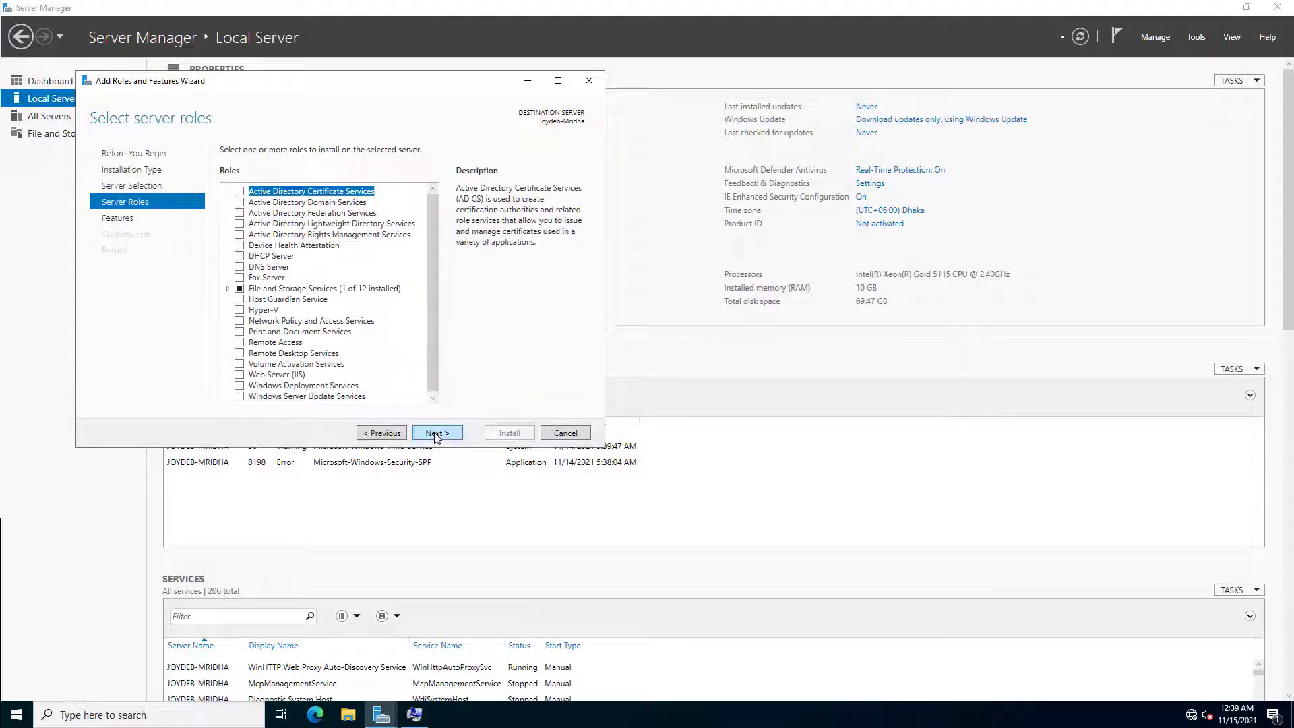
- Select the DNS Server and Active Directory Domain Services roles with their management tools
{"action": "left_click", "coordinate": [239, 267]}
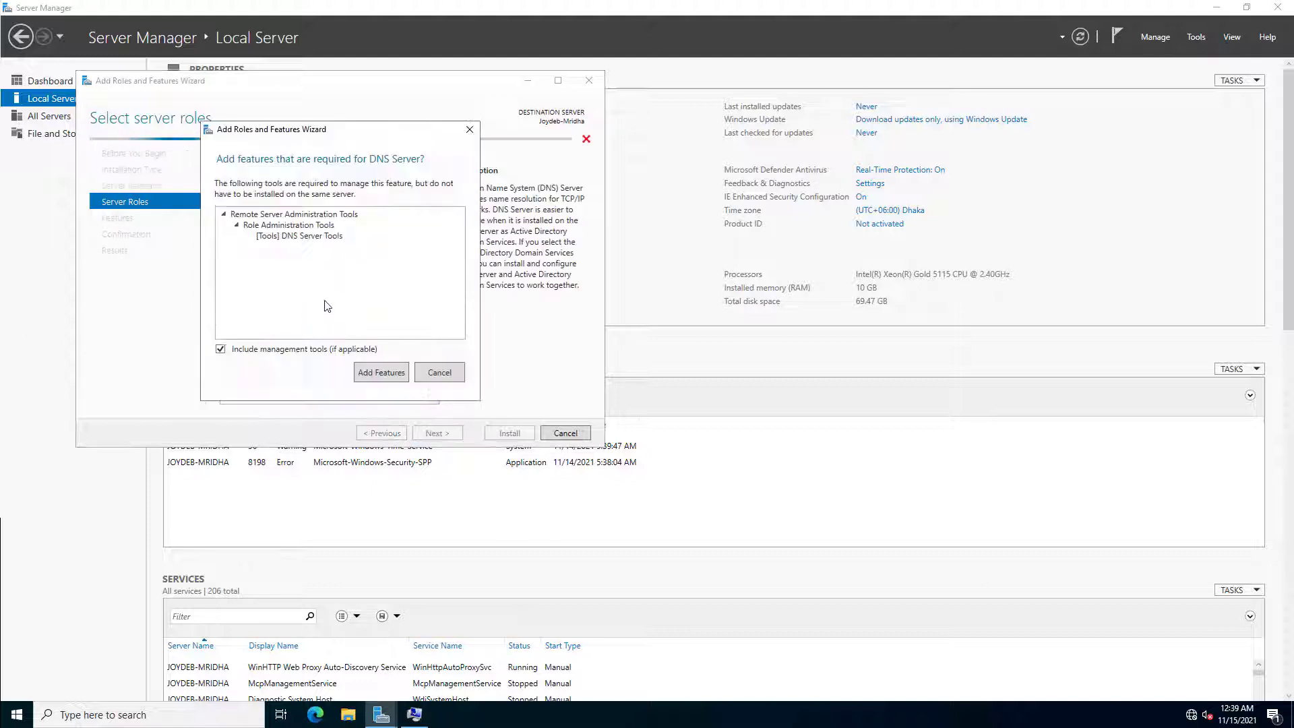
{"action": "left_click", "coordinate": [369, 370]}
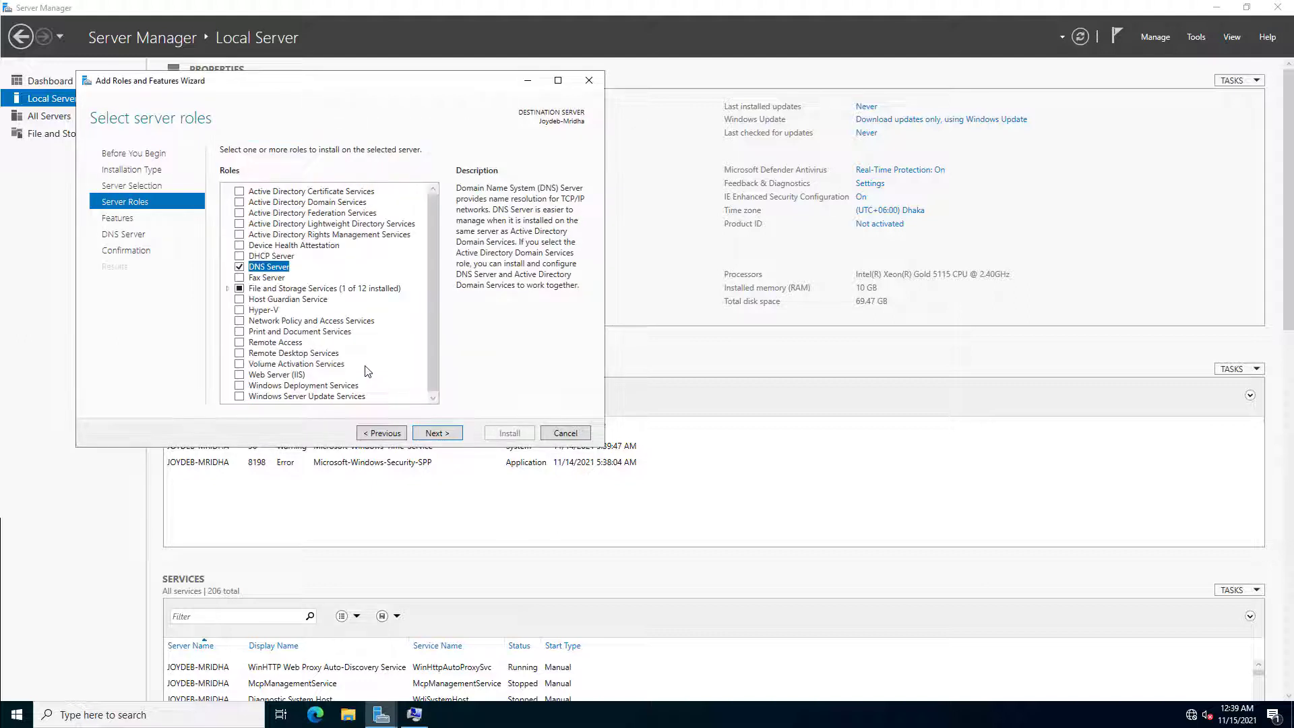
{"action": "left_click", "coordinate": [244, 203]}
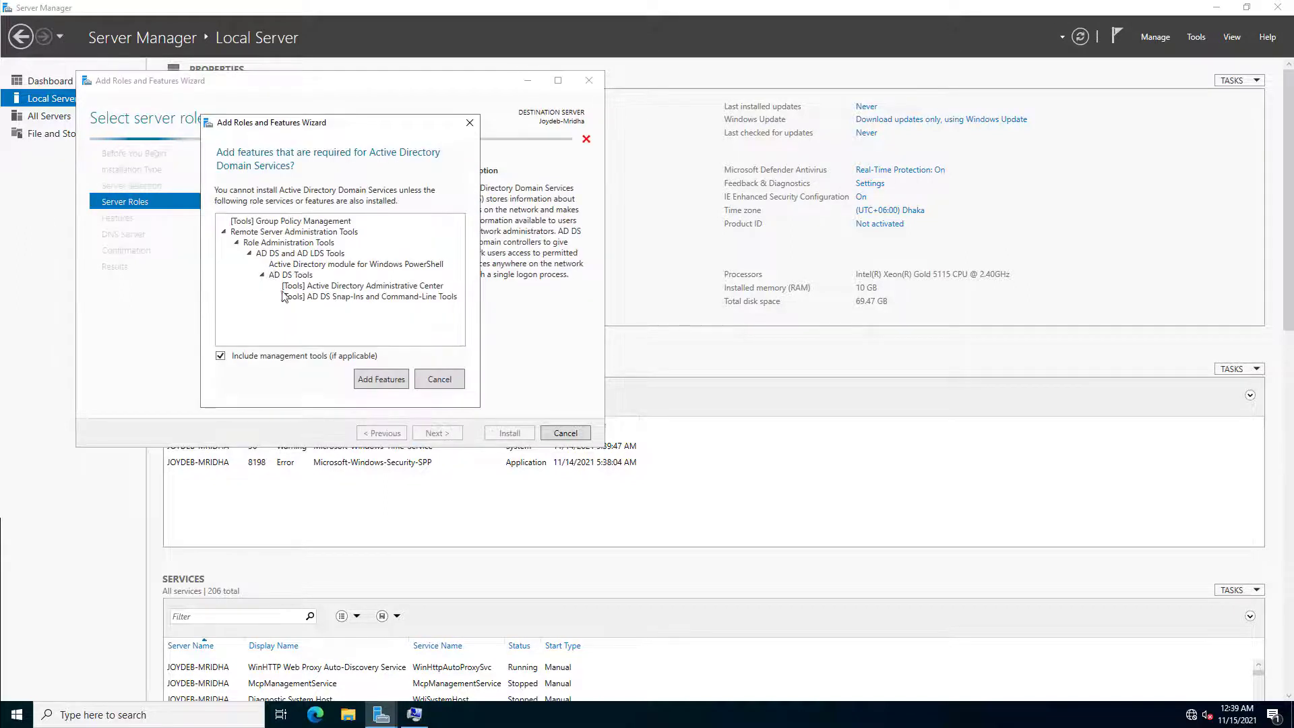
{"action": "left_click", "coordinate": [372, 376]}
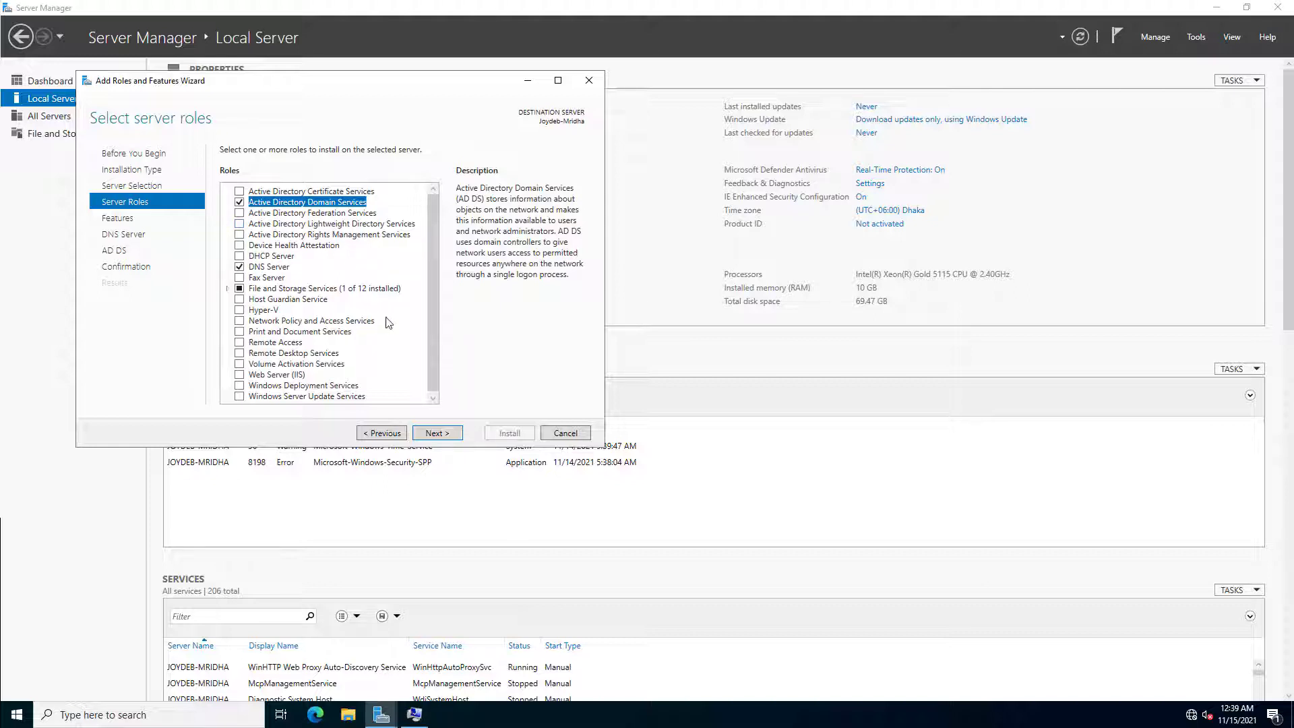
- Keep default features, pass the DNS and AD DS information pages, and install
{"action": "left_click", "coordinate": [433, 437]}
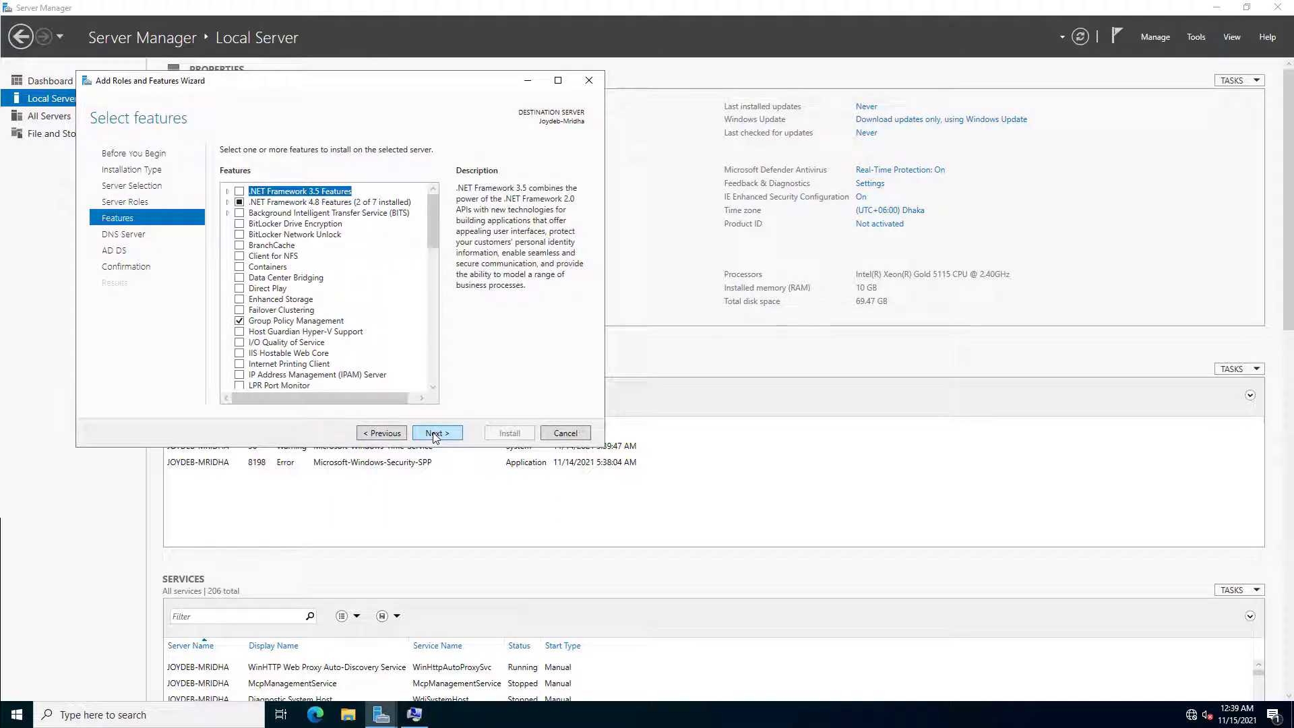
{"action": "left_click", "coordinate": [435, 437]}
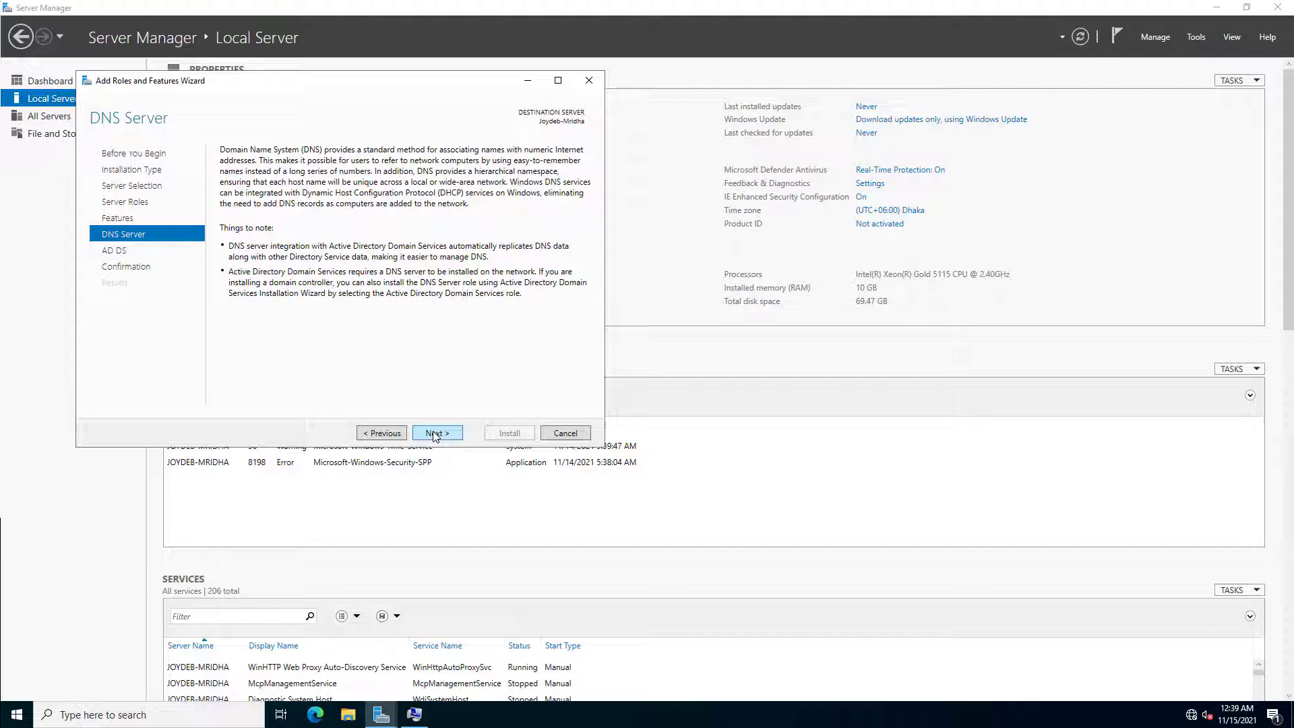
{"action": "left_click", "coordinate": [435, 435]}
{"action": "left_click", "coordinate": [434, 435]}
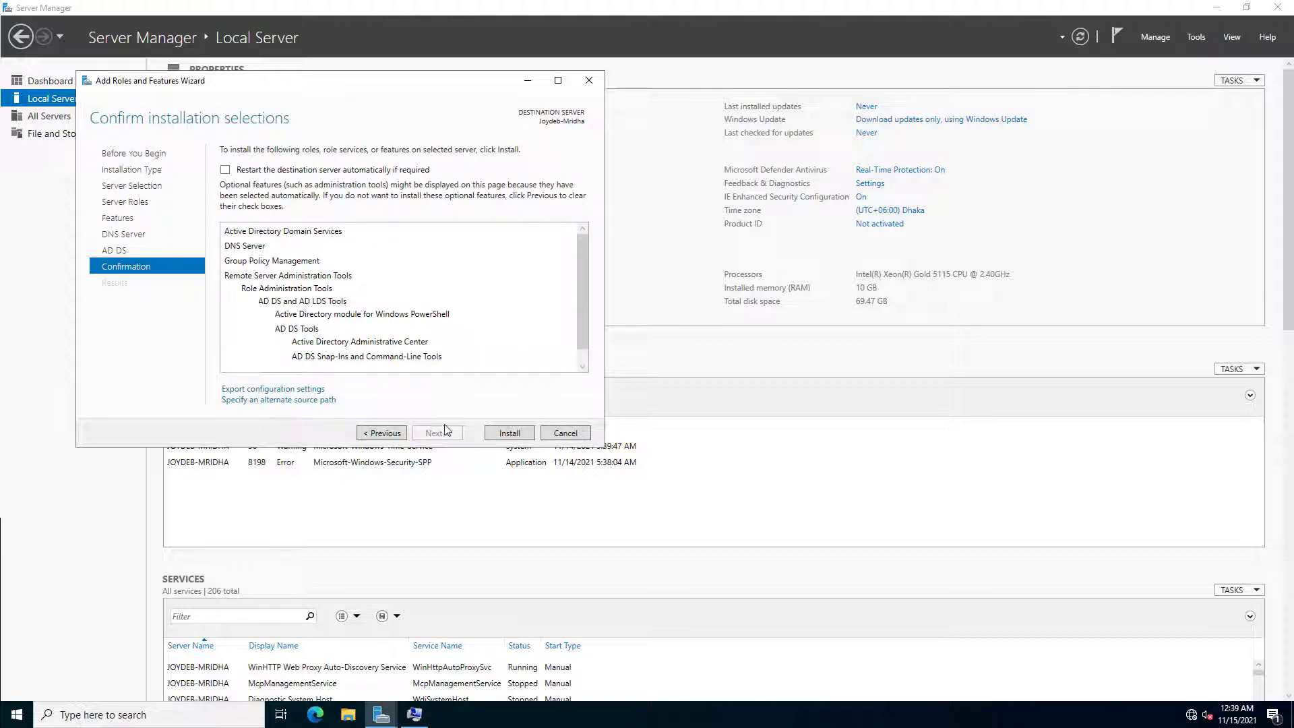
{"action": "left_click", "coordinate": [499, 432]}
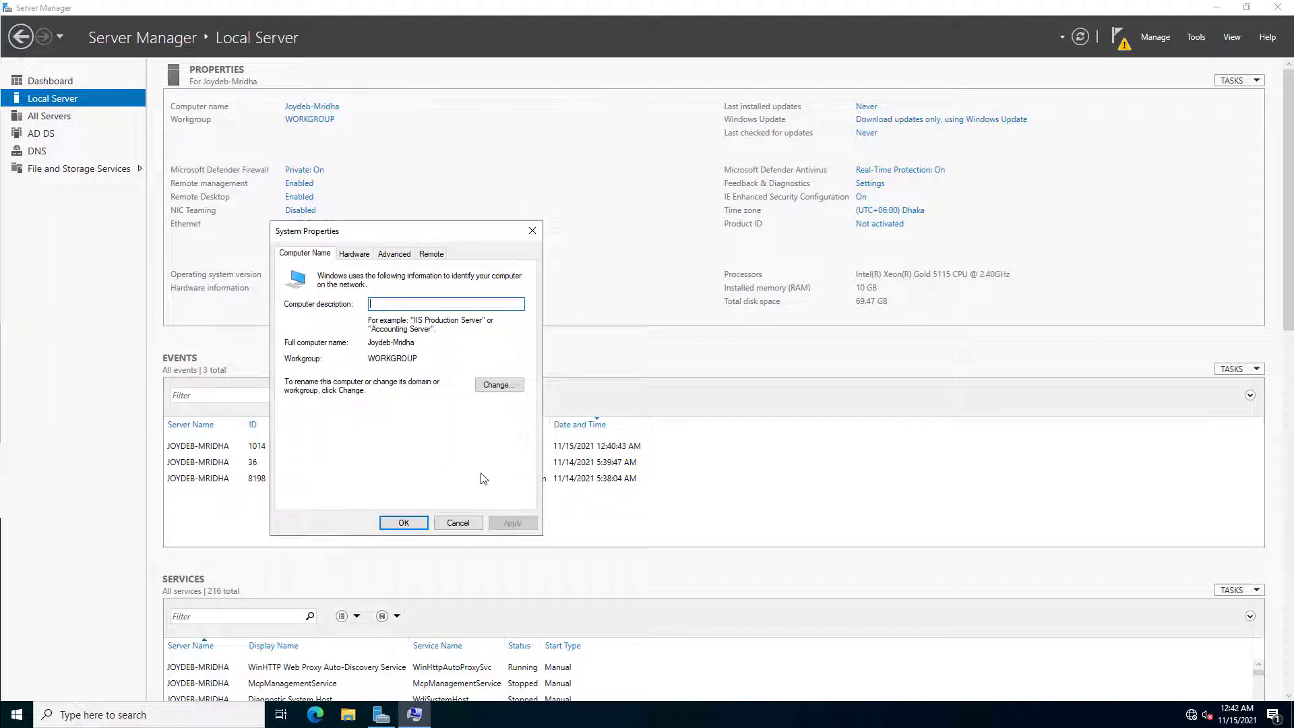
- After the role installation finishes, close the System Properties dialog with OK
{"action": "left_click", "coordinate": [403, 522]}
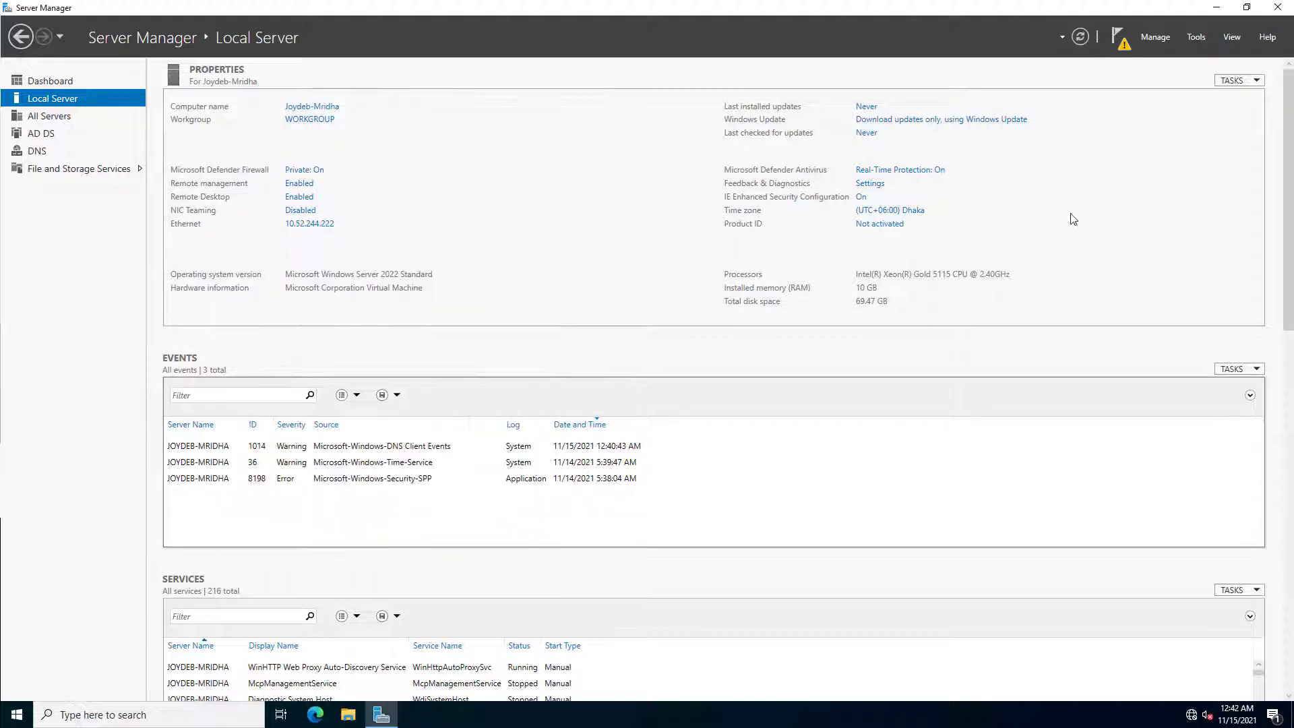
- Choose 'Promote this server to a domain controller' from the post-deployment notifications
{"action": "left_click", "coordinate": [1115, 41]}
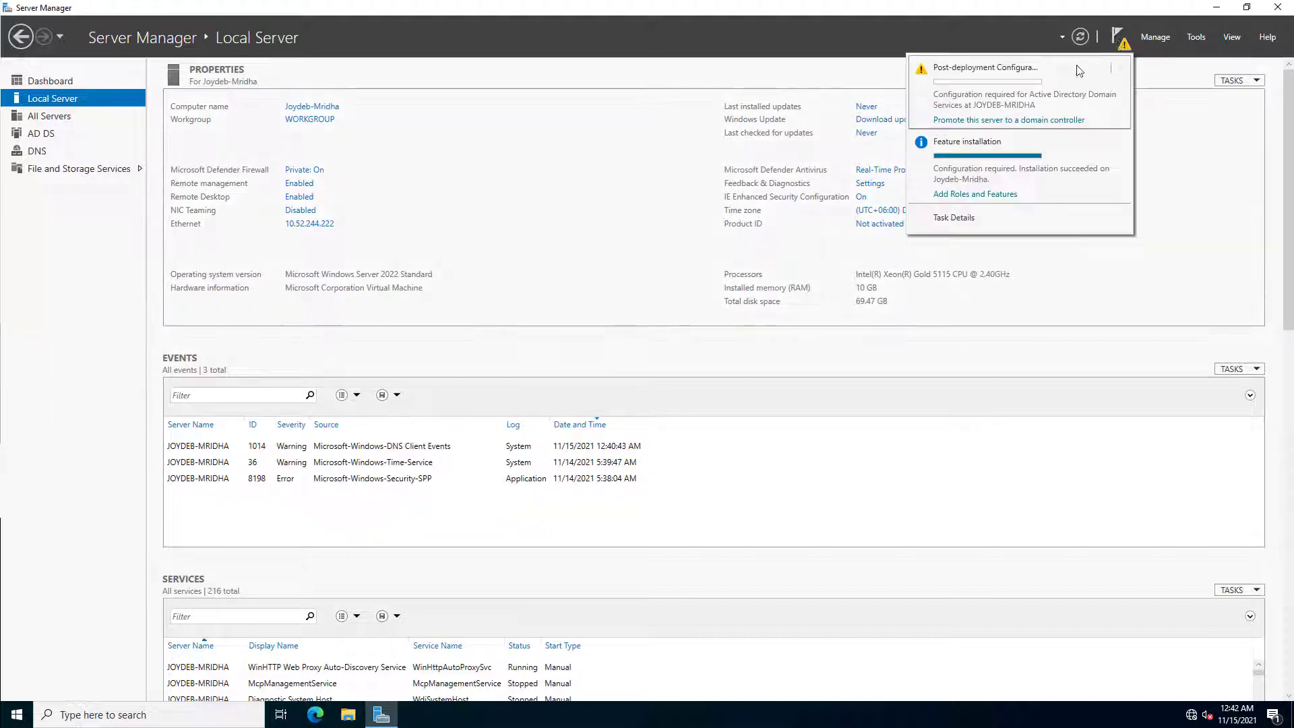
{"action": "left_click", "coordinate": [1009, 120]}
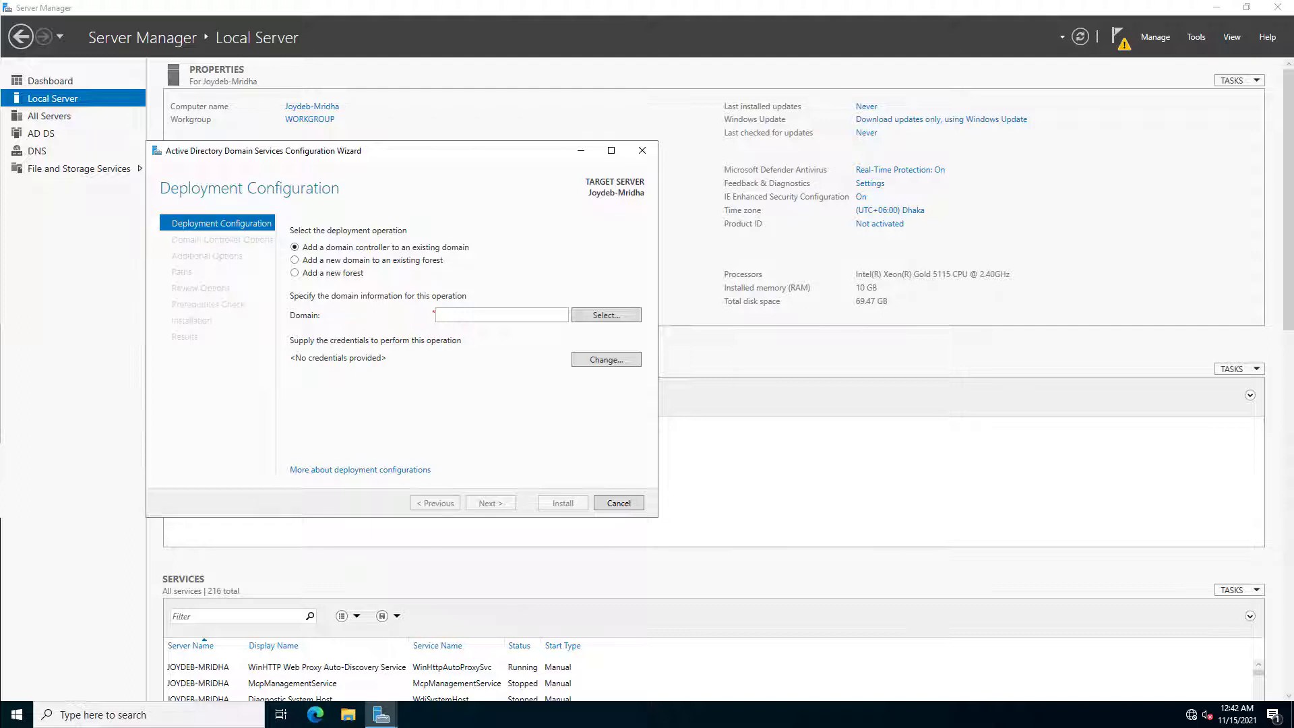
- Create a new forest with root domain name JOYDEB.LOCAL and continue
{"action": "left_click", "coordinate": [314, 273]}
{"action": "left_click", "coordinate": [464, 315]}
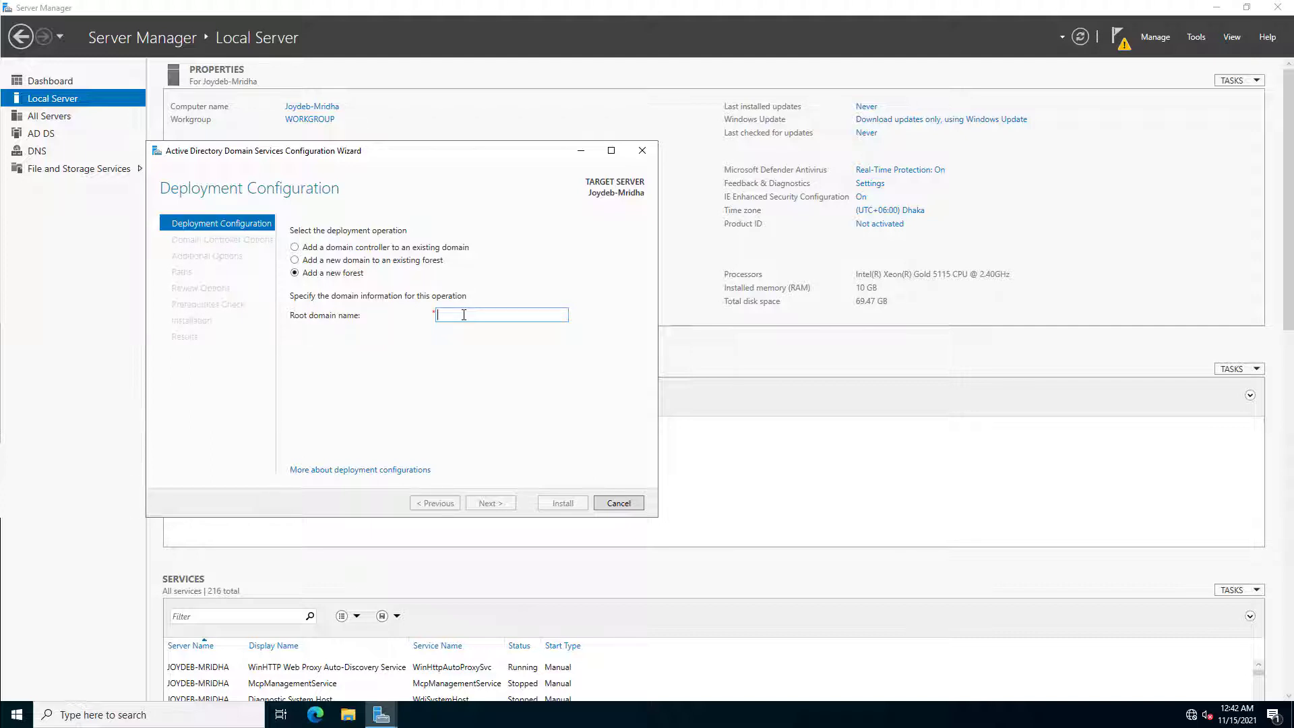
{"action": "type", "text": "jm"}
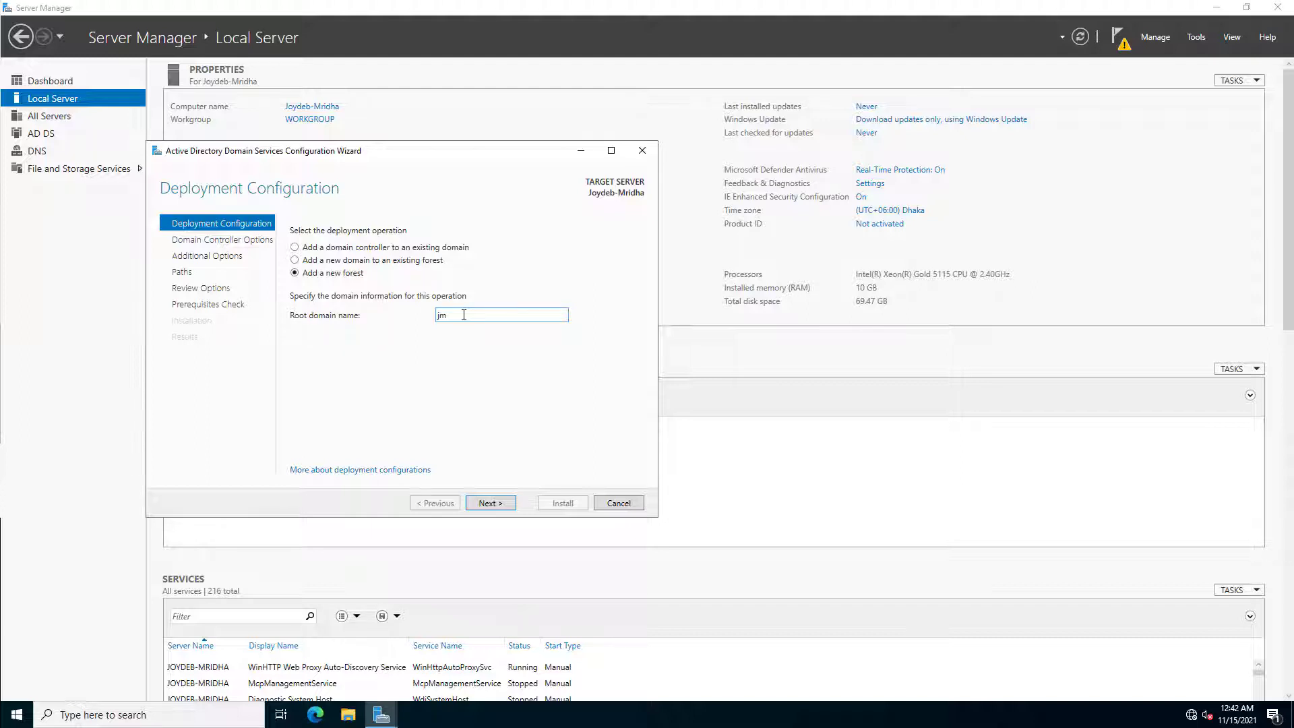
{"action": "key", "text": "BackSpace"}
{"action": "key", "text": "BackSpace"}
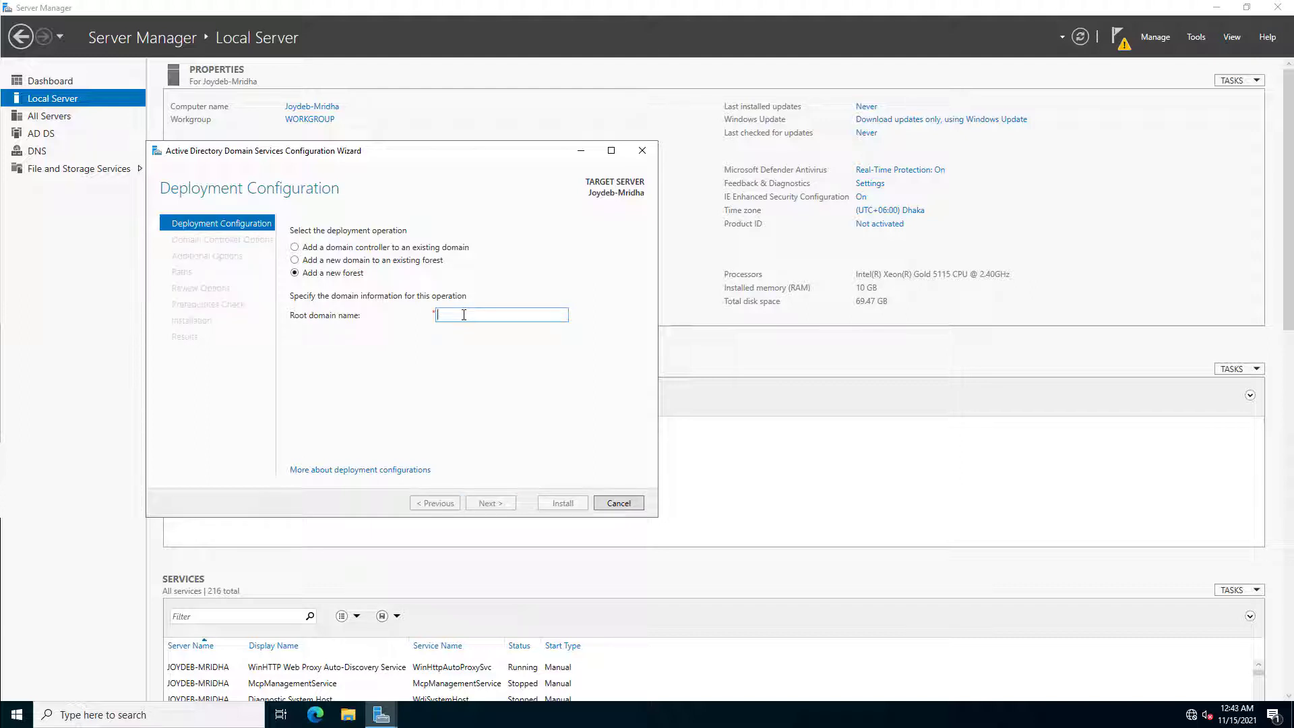
{"action": "type", "text": "jo"}
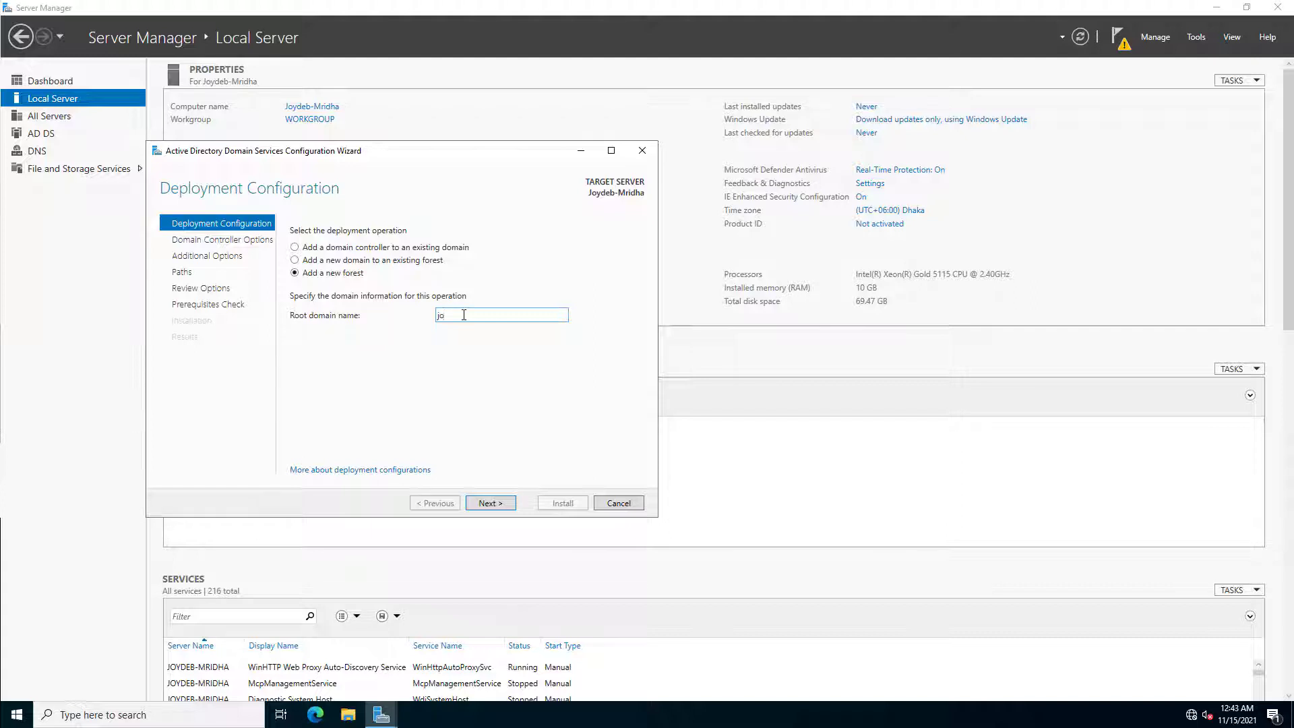
{"action": "key", "text": "BackSpace"}
{"action": "key", "text": "BackSpace"}
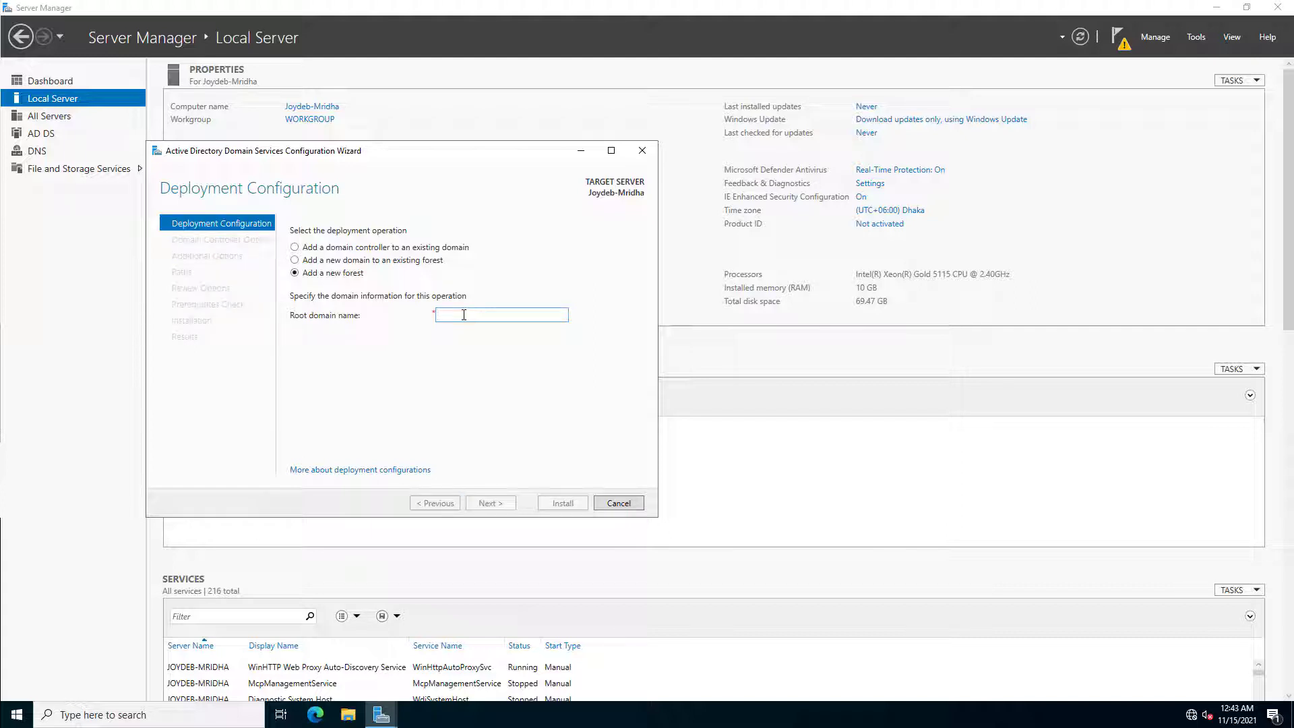
{"action": "type", "text": "JOY"}
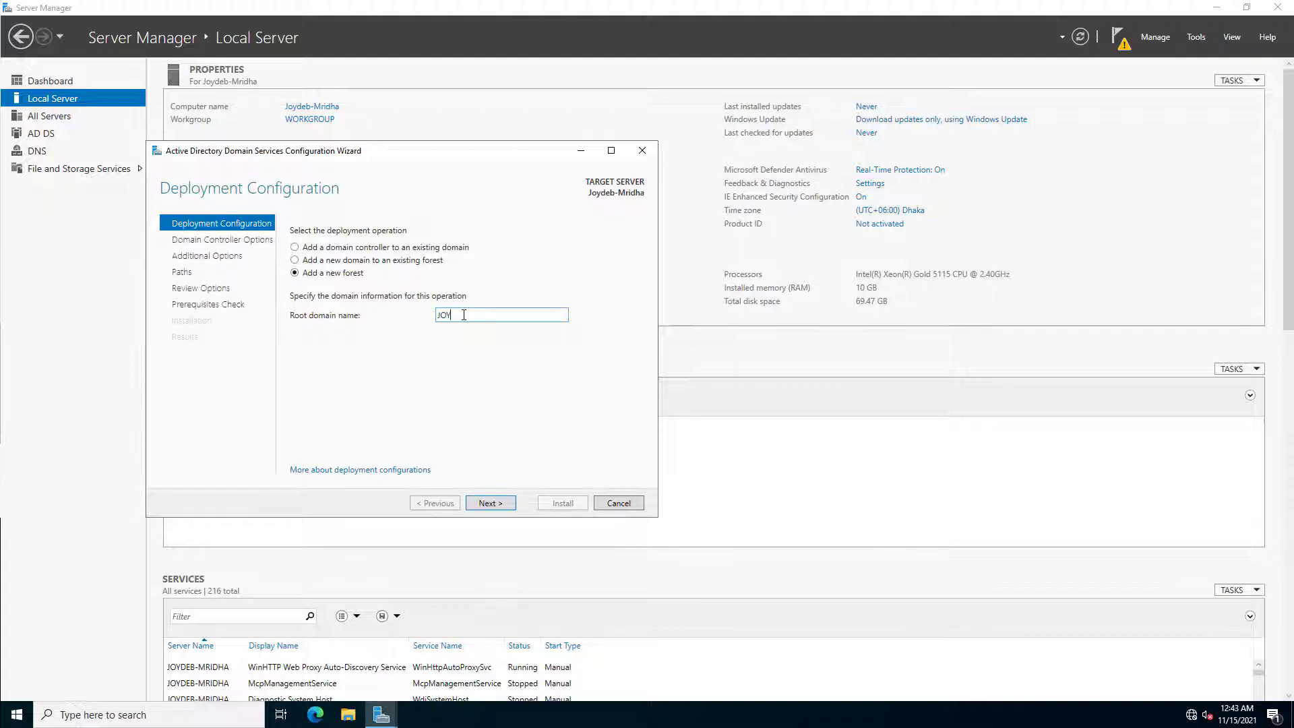
{"action": "type", "text": "DEB.LOCAL"}
{"action": "key", "text": "Return"}
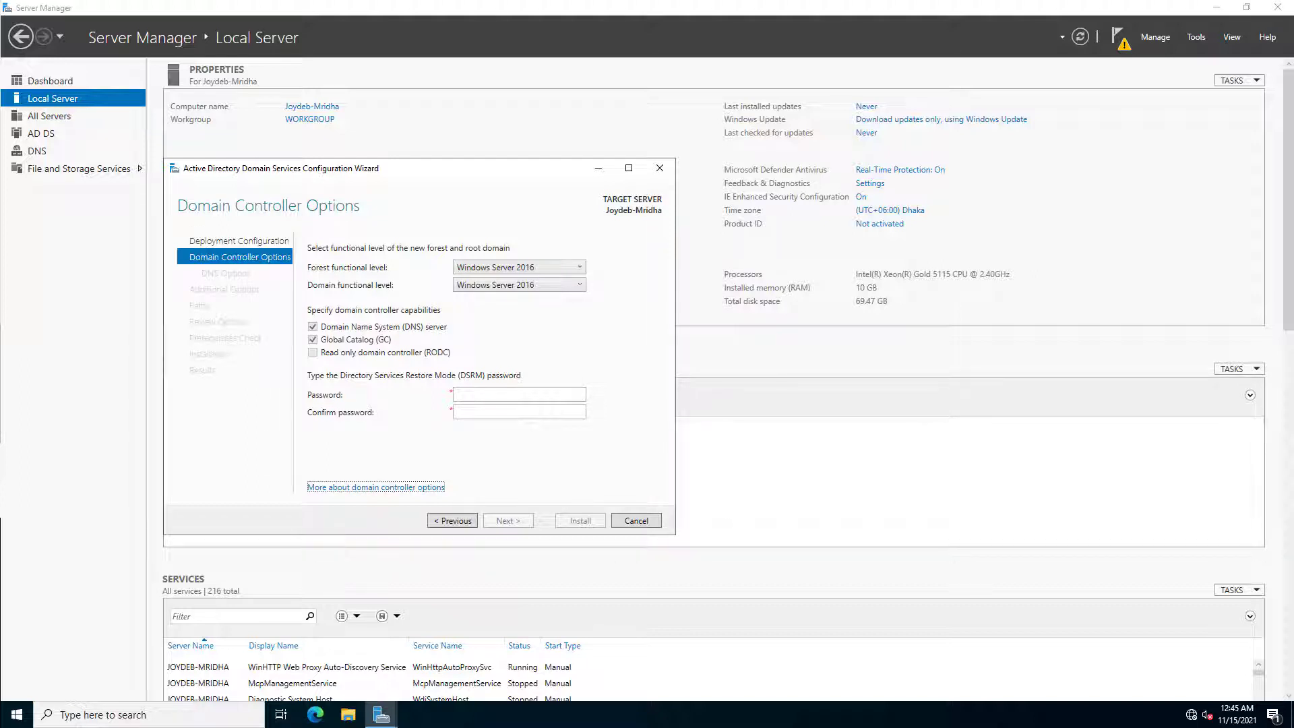
- Set both the forest and domain functional levels to Windows Server 2008 R2
{"action": "left_click", "coordinate": [539, 267]}
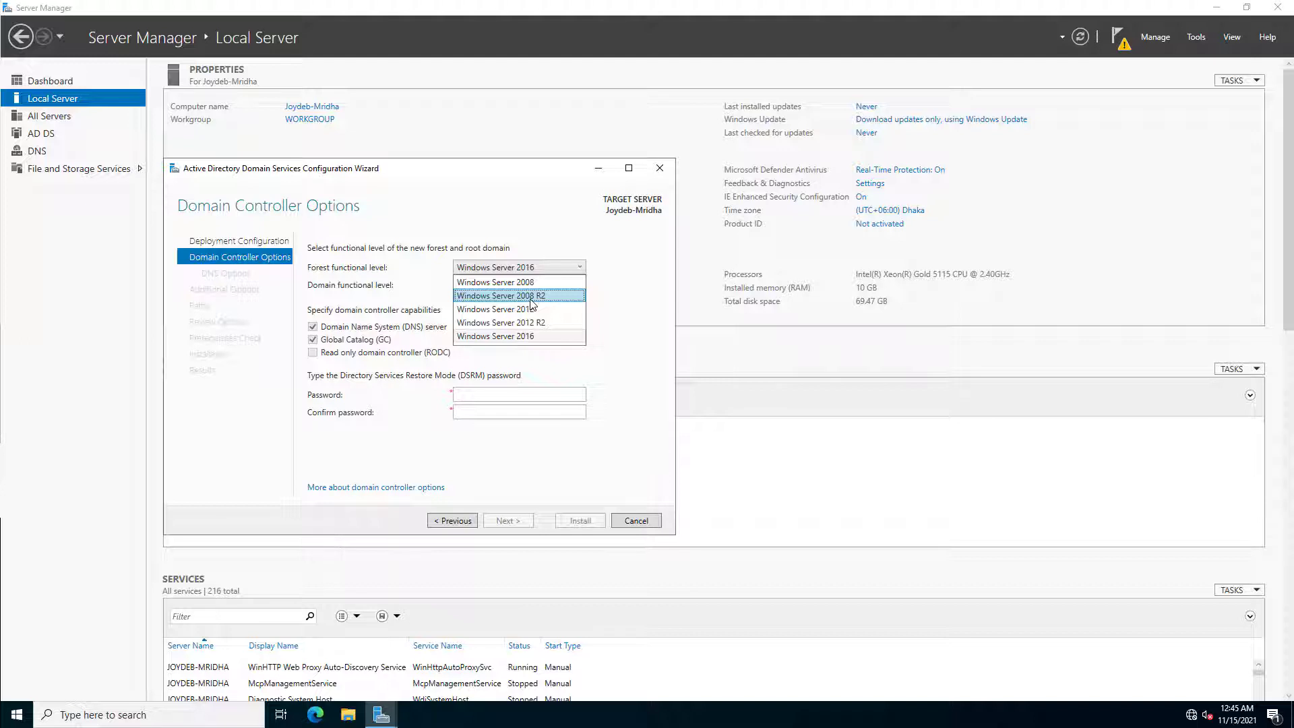
{"action": "left_click", "coordinate": [531, 297]}
{"action": "left_click", "coordinate": [532, 285]}
{"action": "left_click", "coordinate": [537, 301]}
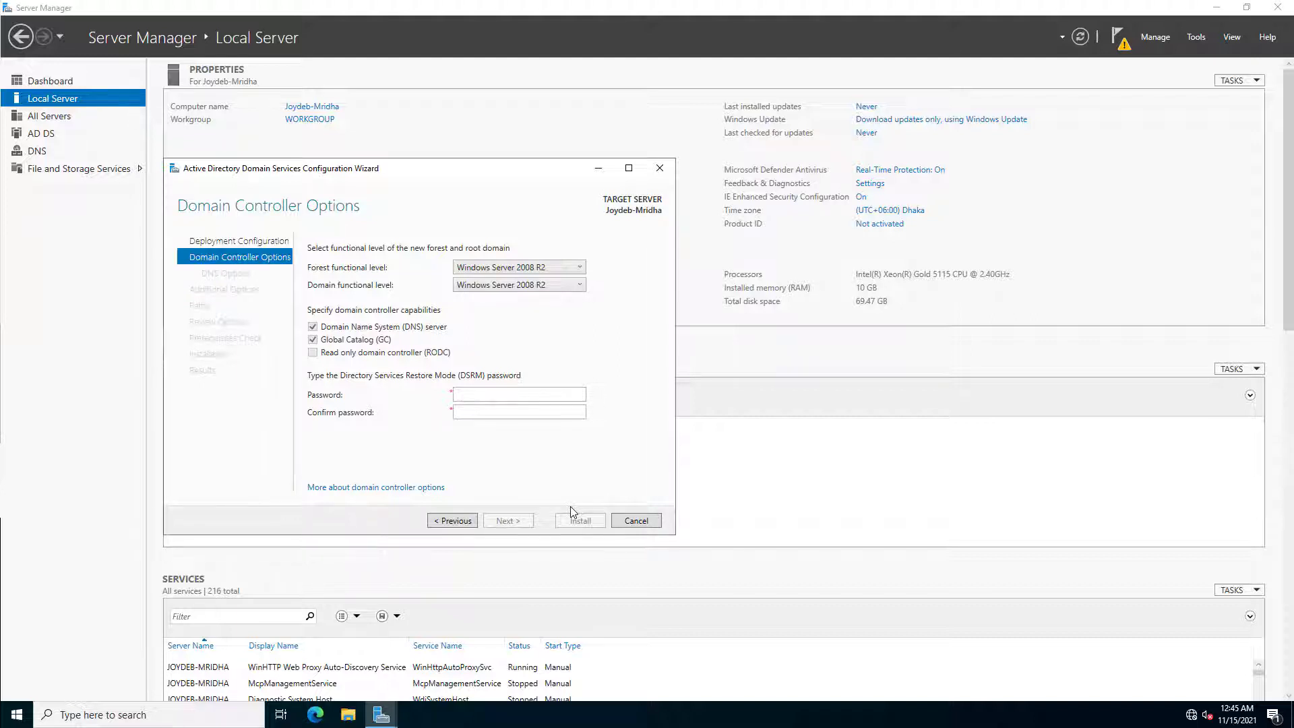
- Enter and confirm the Directory Services Restore Mode password, then continue
{"action": "left_click", "coordinate": [489, 396]}
{"action": "type", "text": "************"}
{"action": "left_click", "coordinate": [461, 412]}
{"action": "type", "text": "************"}
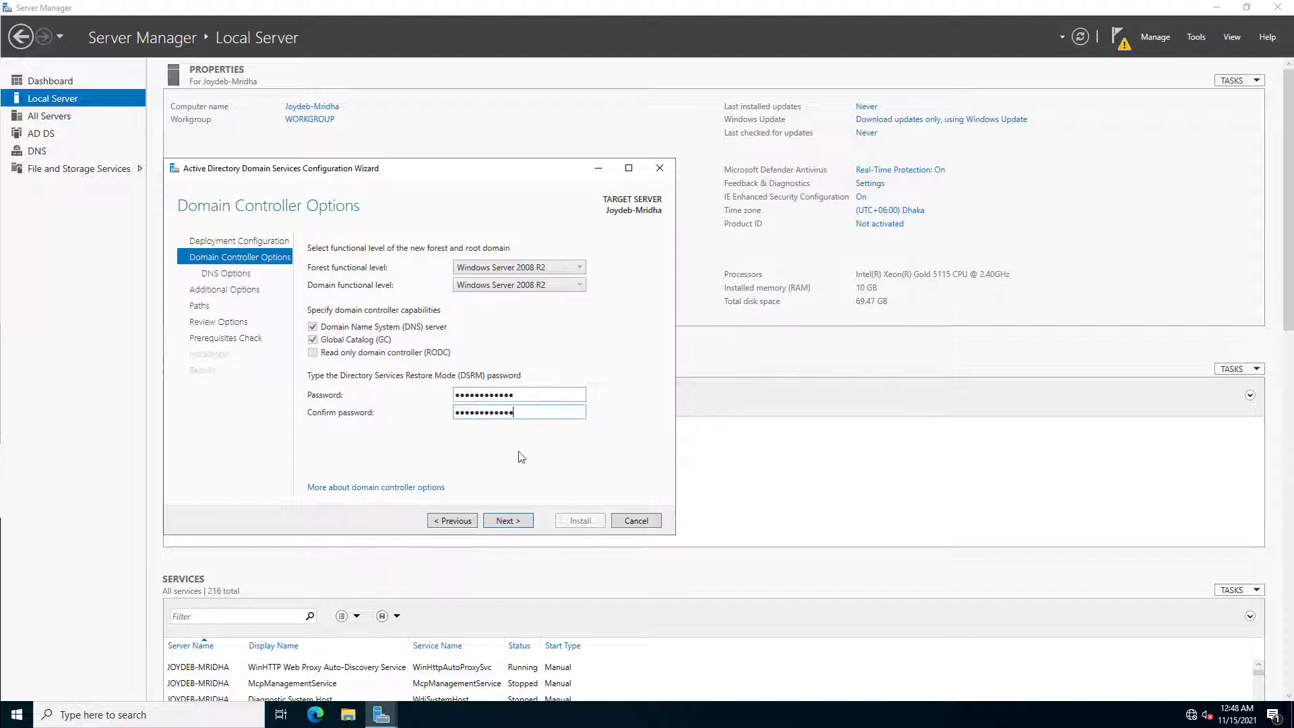
{"action": "left_click", "coordinate": [514, 524]}
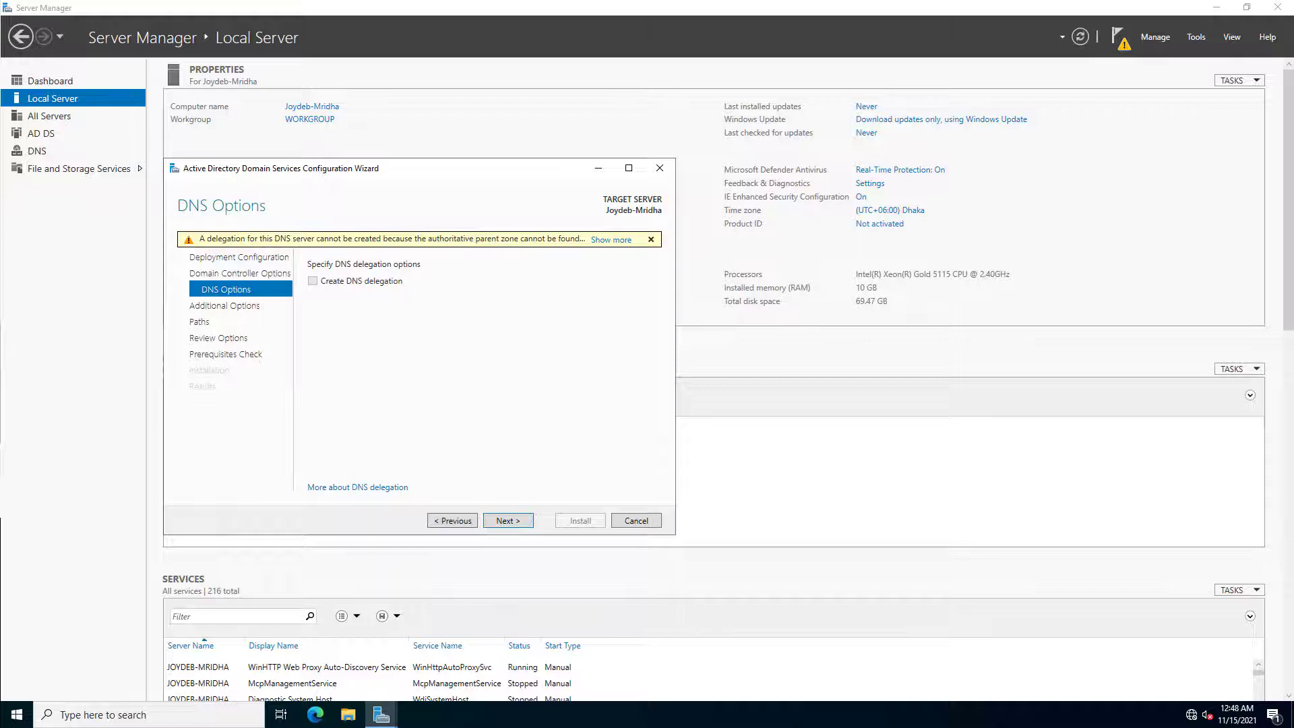
- Accept default DNS options, NetBIOS name JOYDEB and default NTDS/SYSVOL paths
{"action": "key", "text": "Return"}
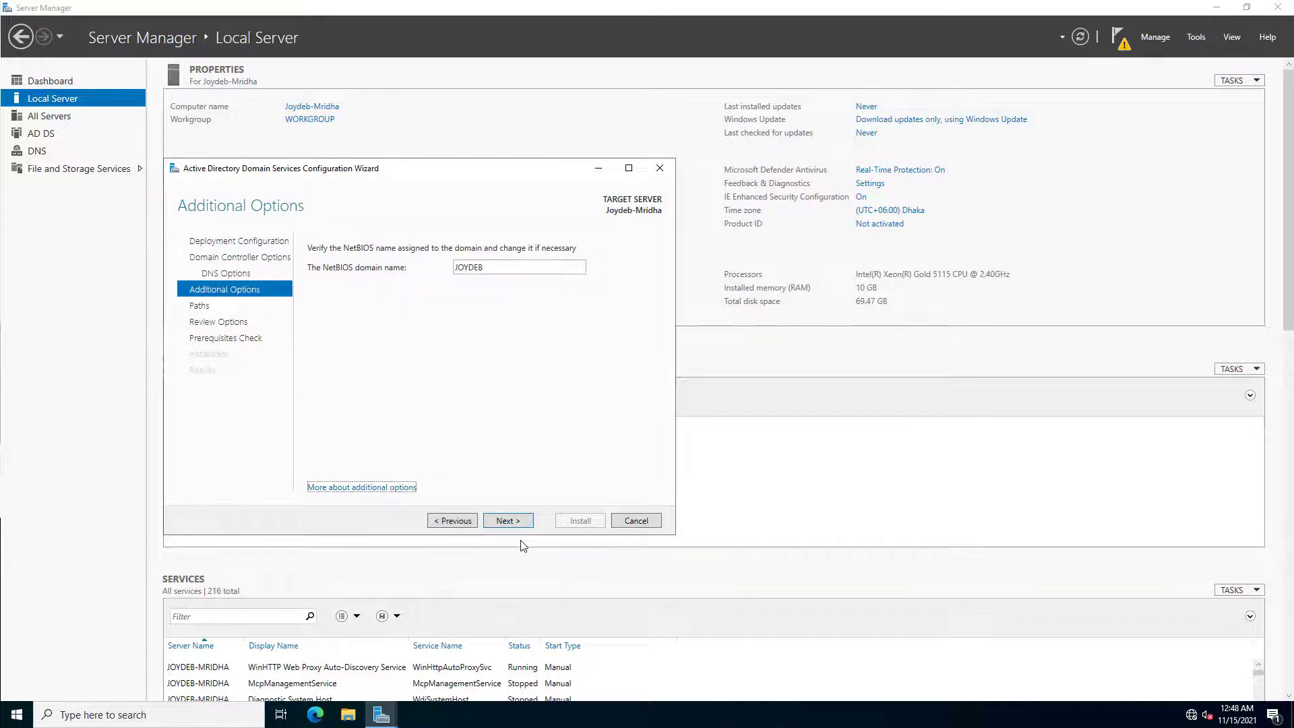
{"action": "left_click", "coordinate": [508, 521]}
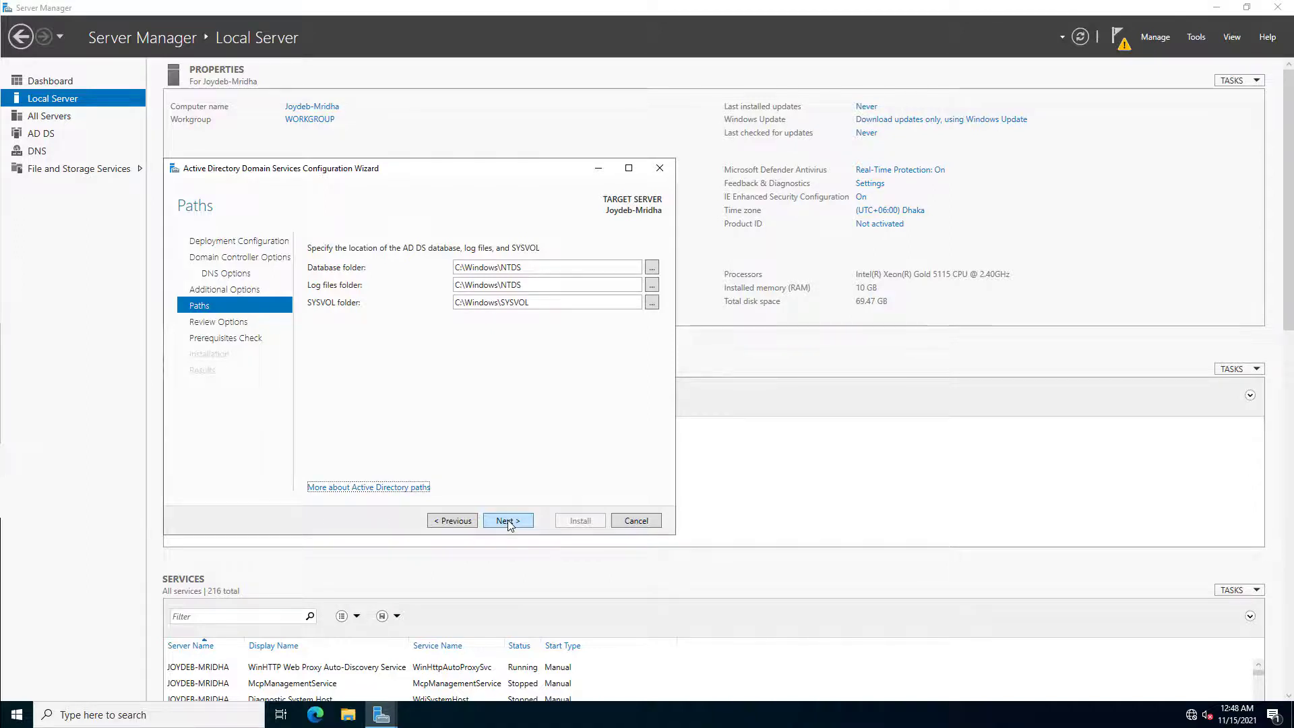
{"action": "left_click", "coordinate": [507, 521]}
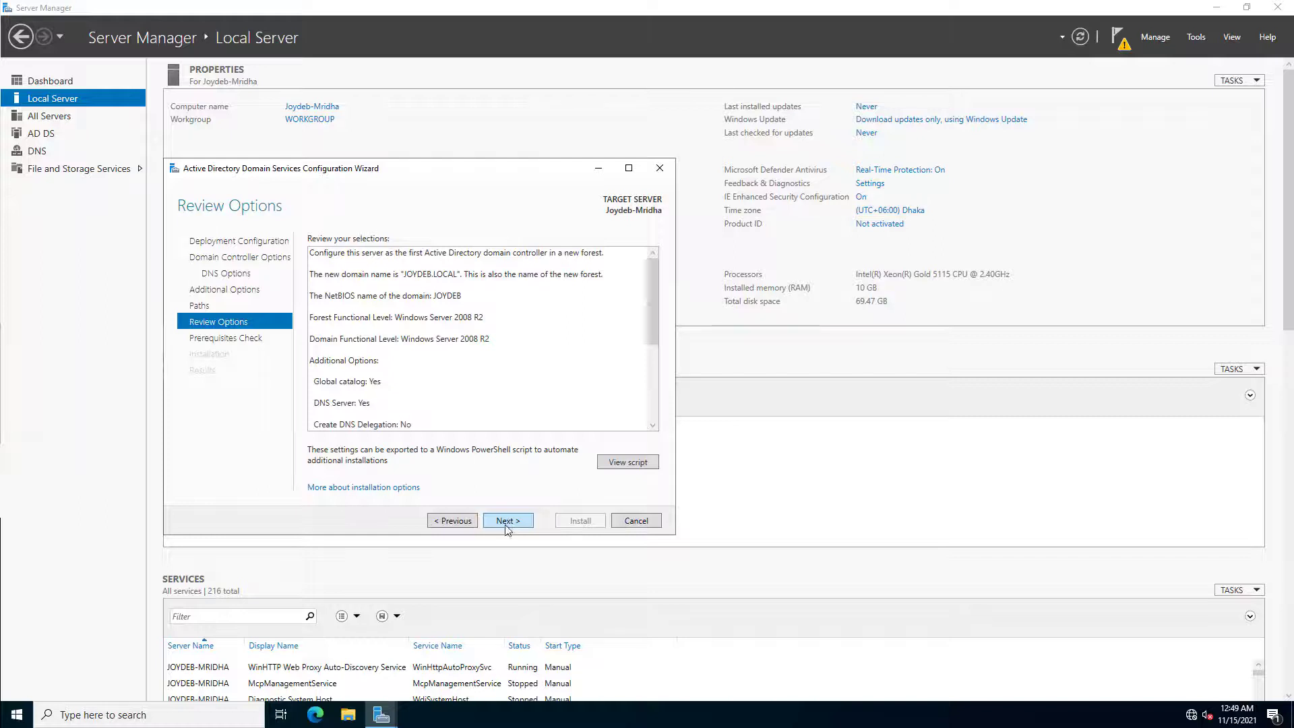
- Open the AD DS deployment PowerShell script in Notepad and copy all of it
{"action": "left_click", "coordinate": [614, 464]}
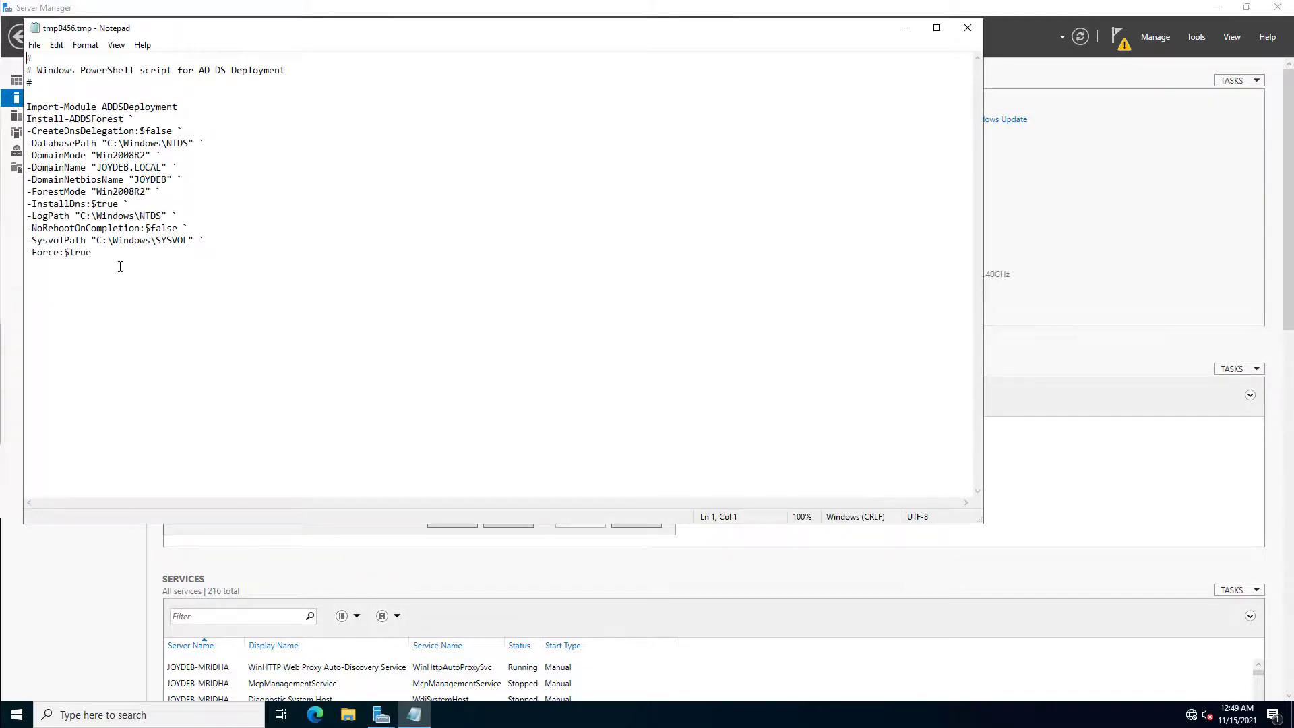
{"action": "left_click_drag", "start_coordinate": [144, 268], "coordinate": [27, 58]}
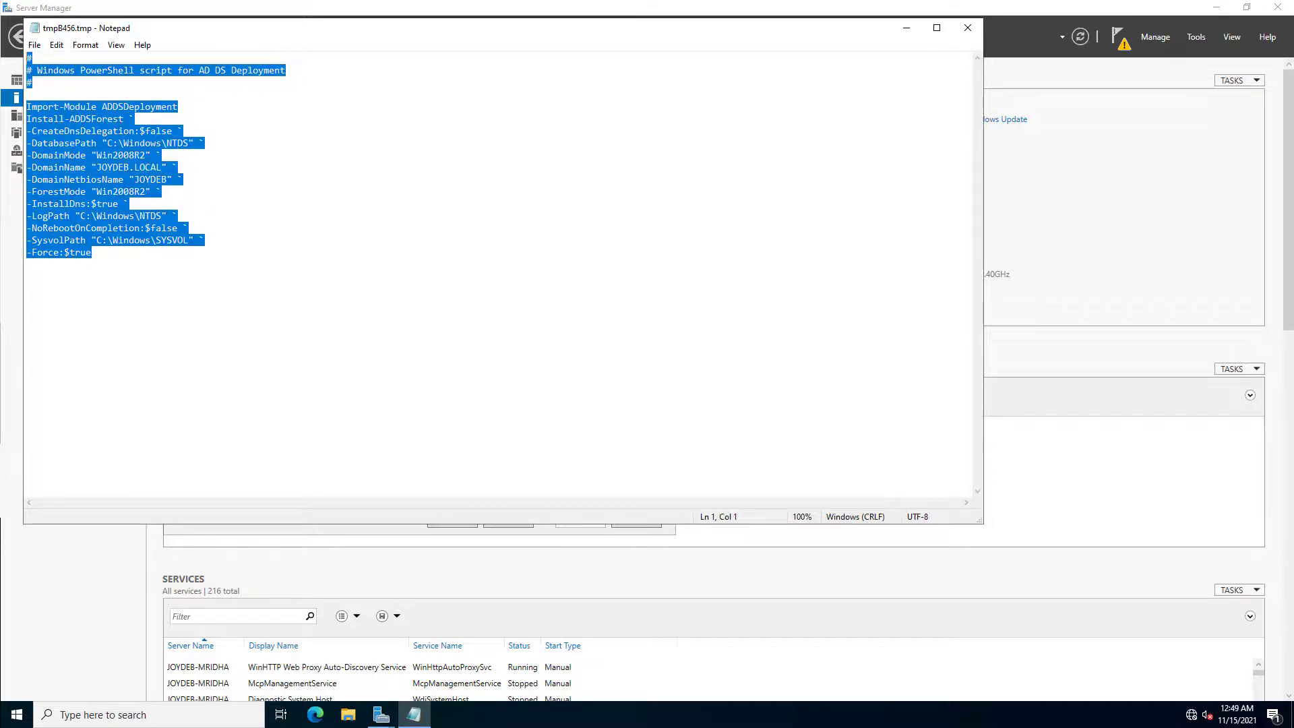
{"action": "right_click", "coordinate": [96, 120]}
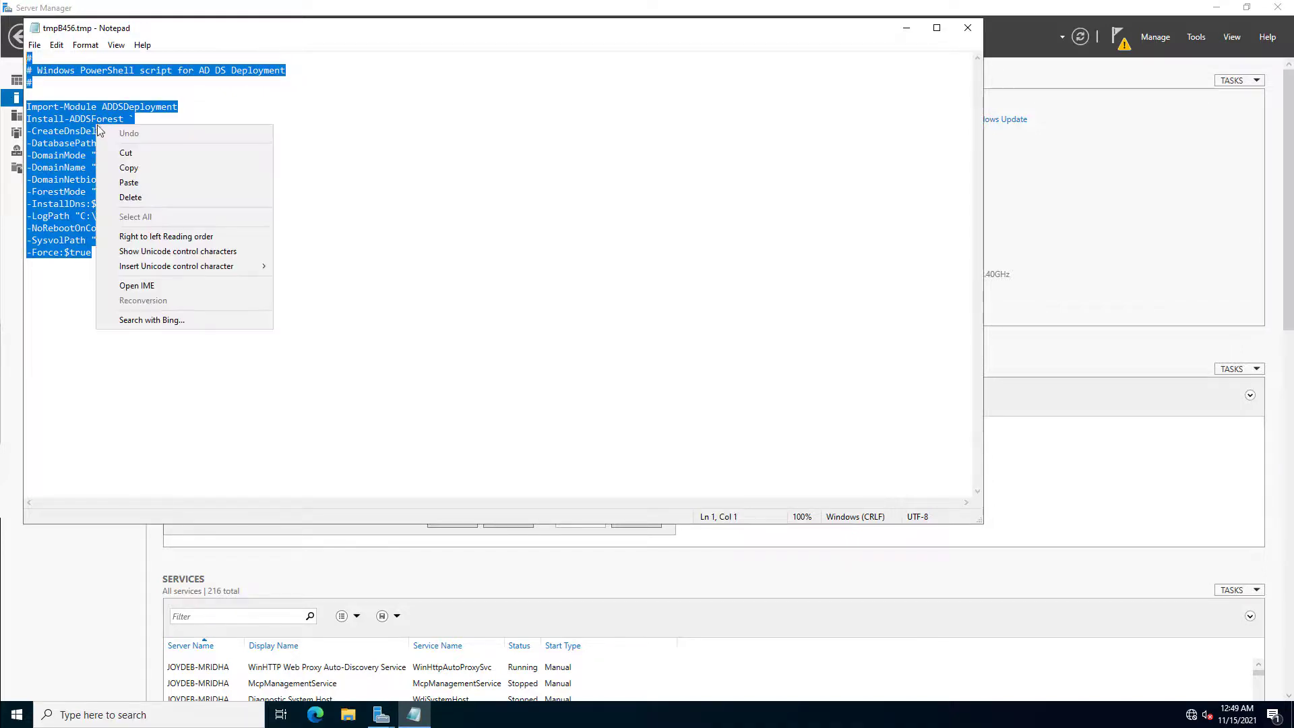
{"action": "left_click", "coordinate": [141, 168]}
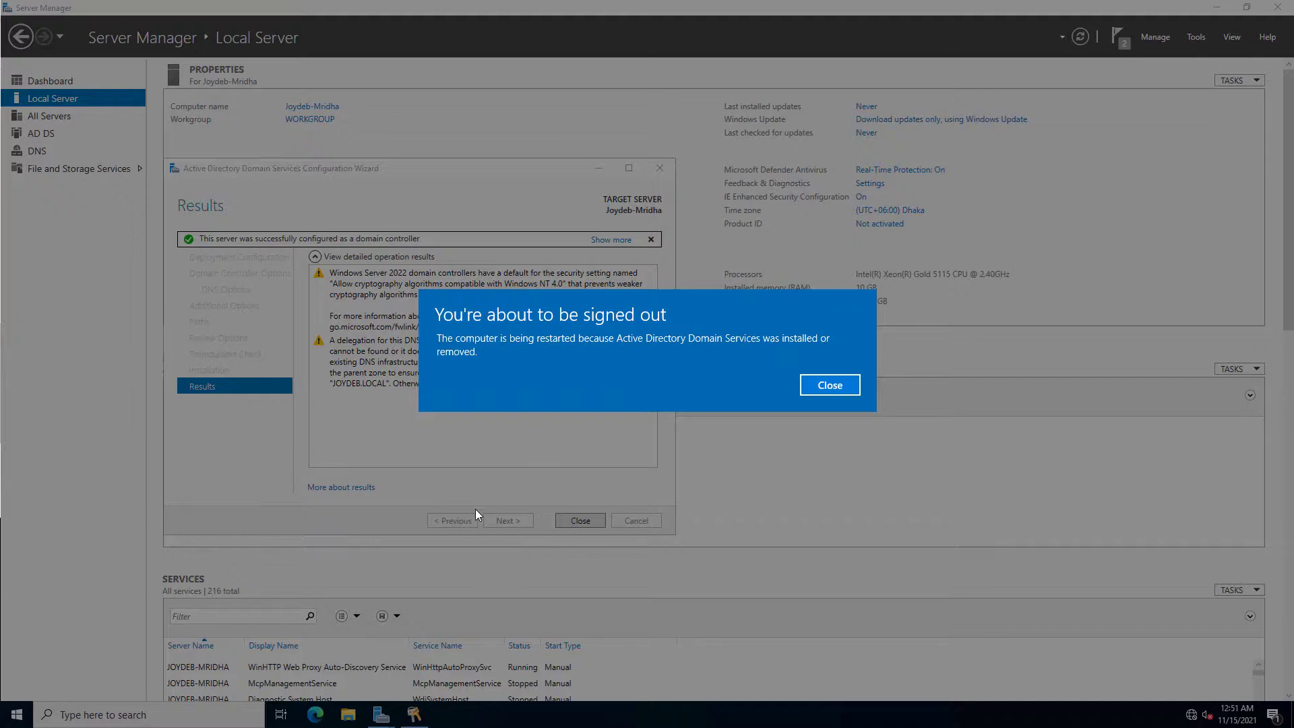
- Dismiss the restart sign-out notice and close the completed configuration wizard
{"action": "left_click", "coordinate": [819, 387]}
{"action": "left_click", "coordinate": [577, 524]}
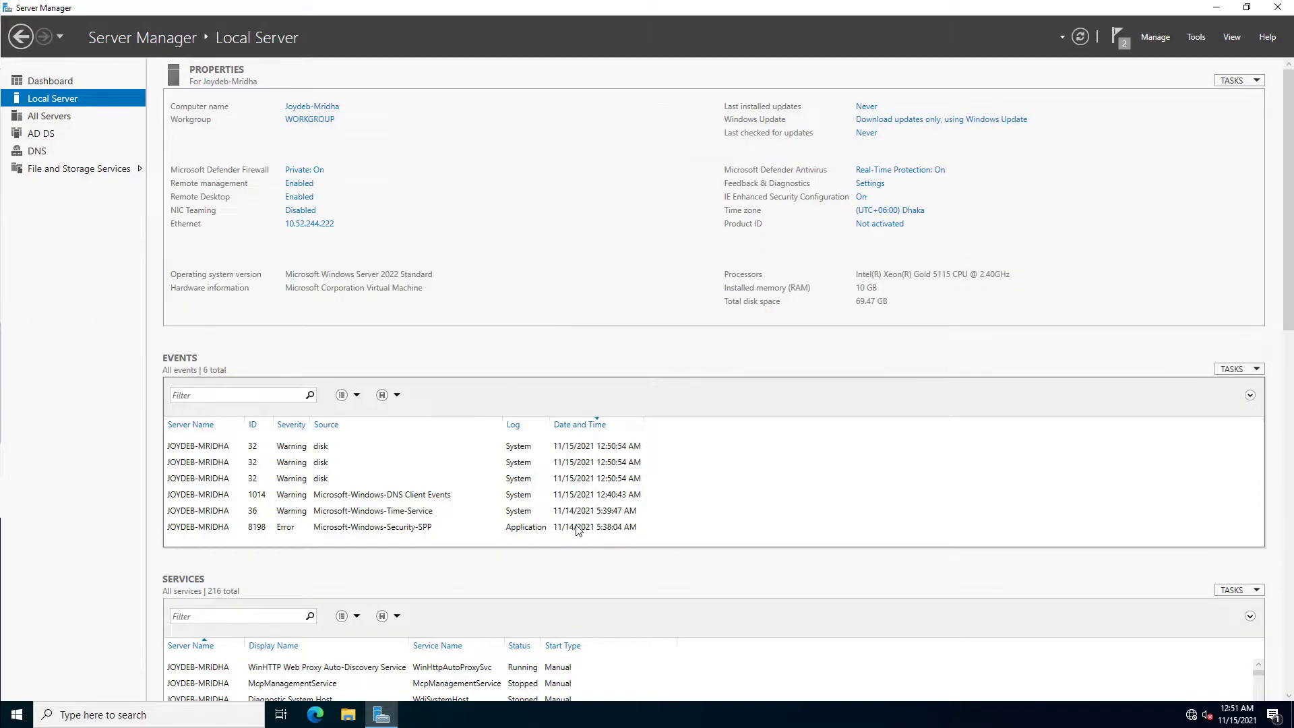